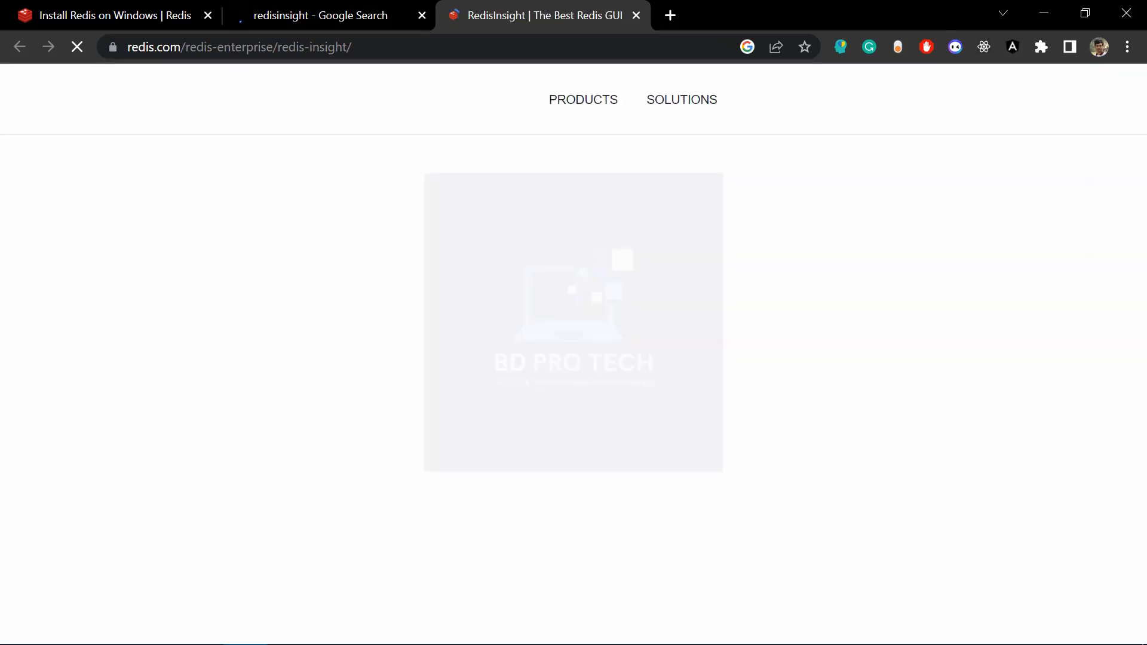
Request the RedisInsight download for Windows through the form on the Redis product page and dismiss the chat message
scroll(574, 388, down, 6)
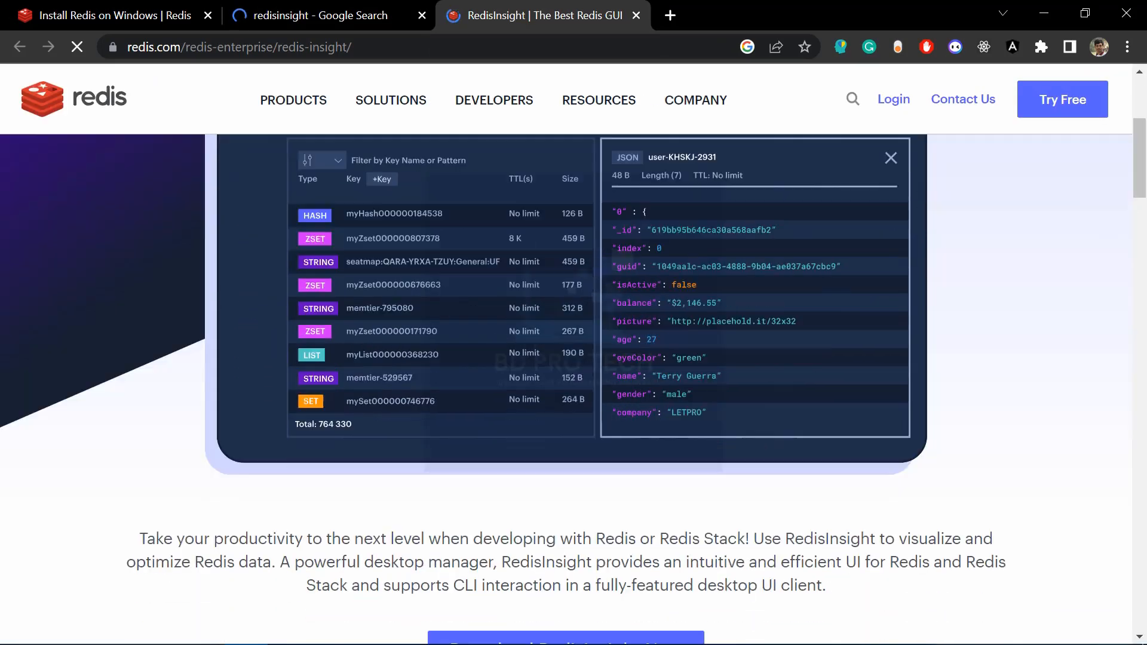
scroll(574, 400, down, 2)
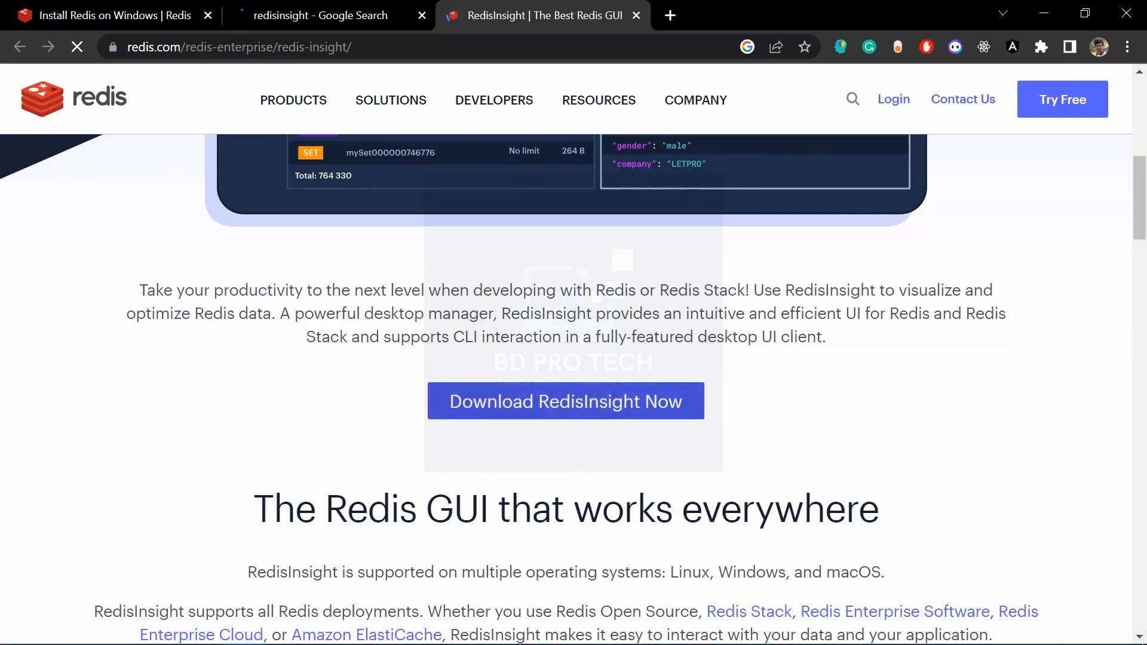
click(566, 401)
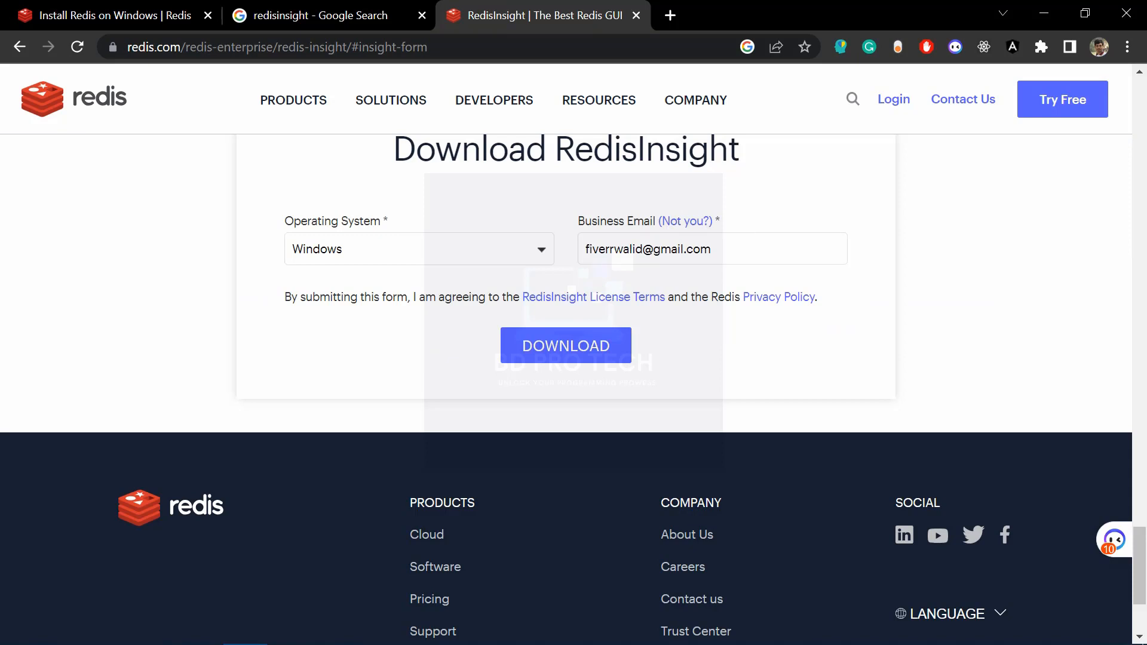
click(419, 249)
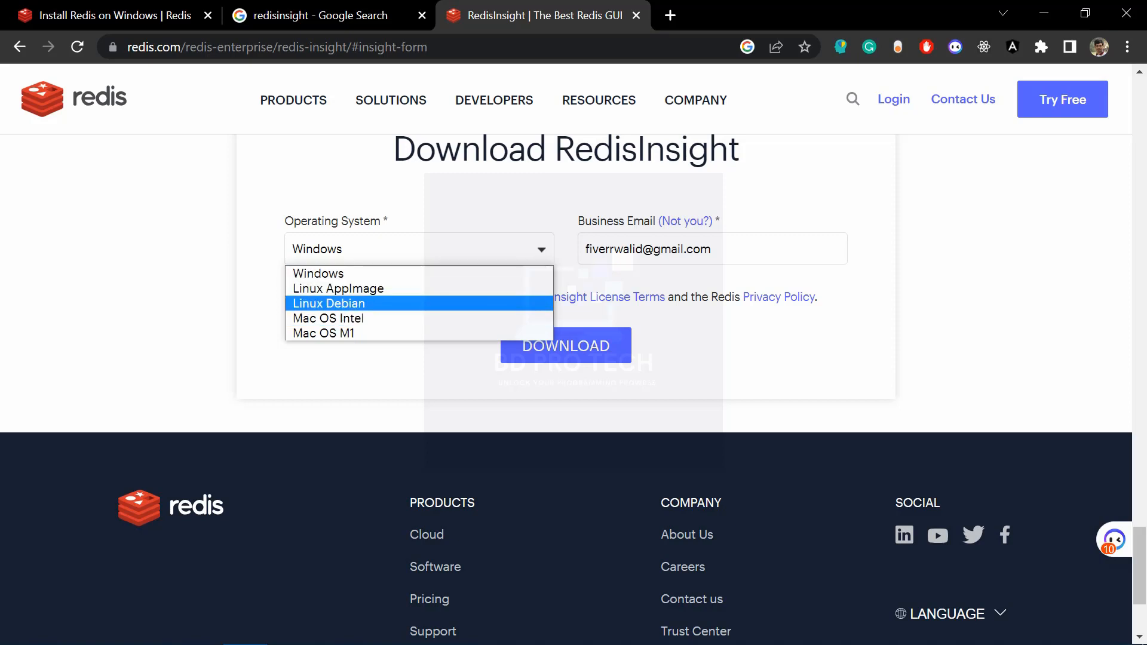
click(359, 273)
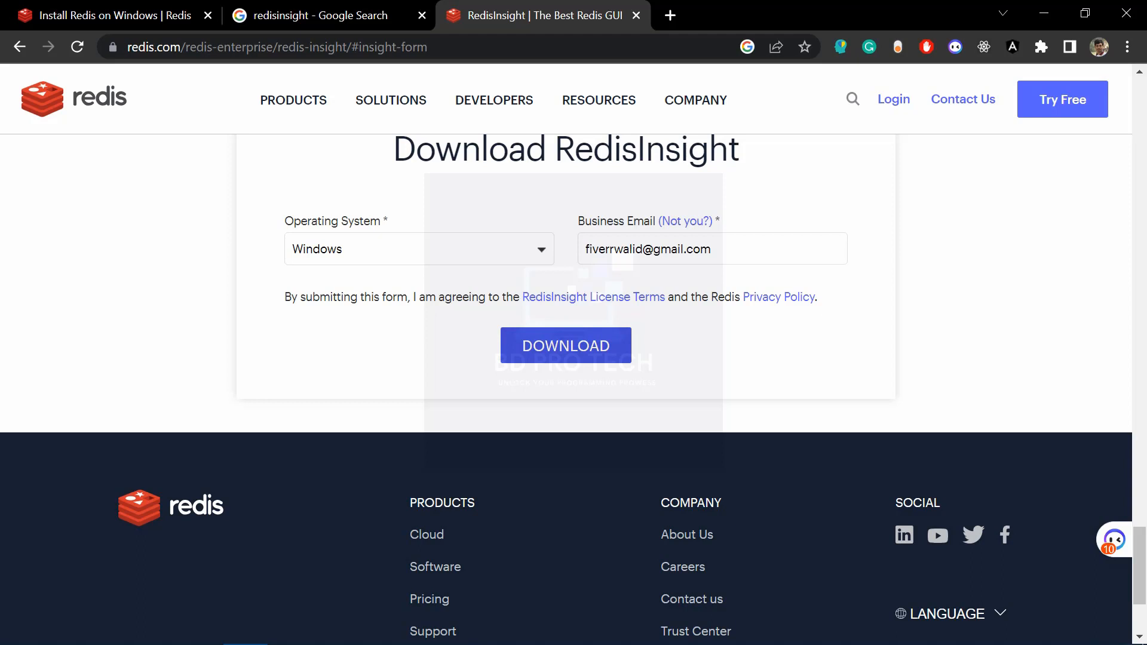
click(565, 346)
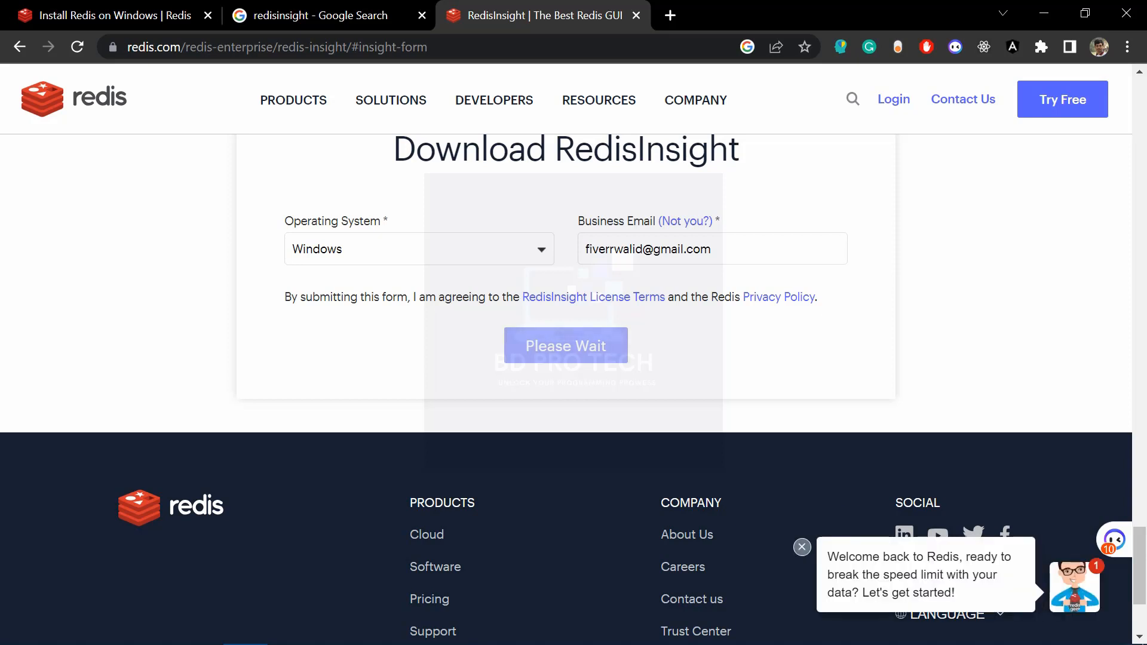
click(802, 546)
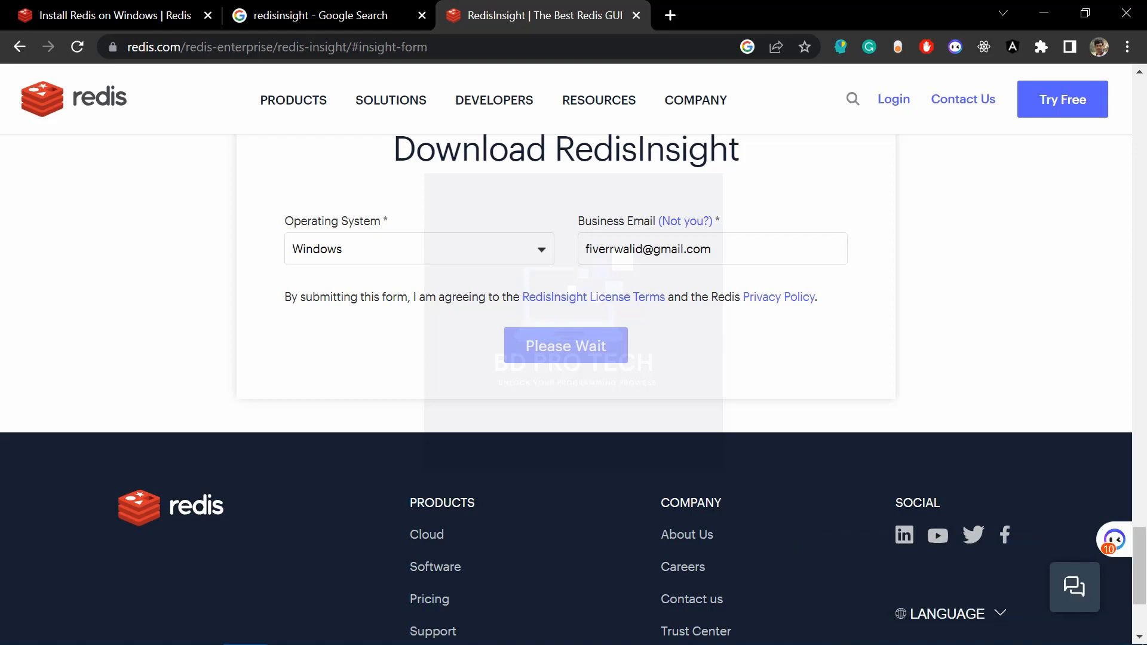
Close the product page and run RedisInsight-v2-win-installer.exe from the browser's download list
click(636, 15)
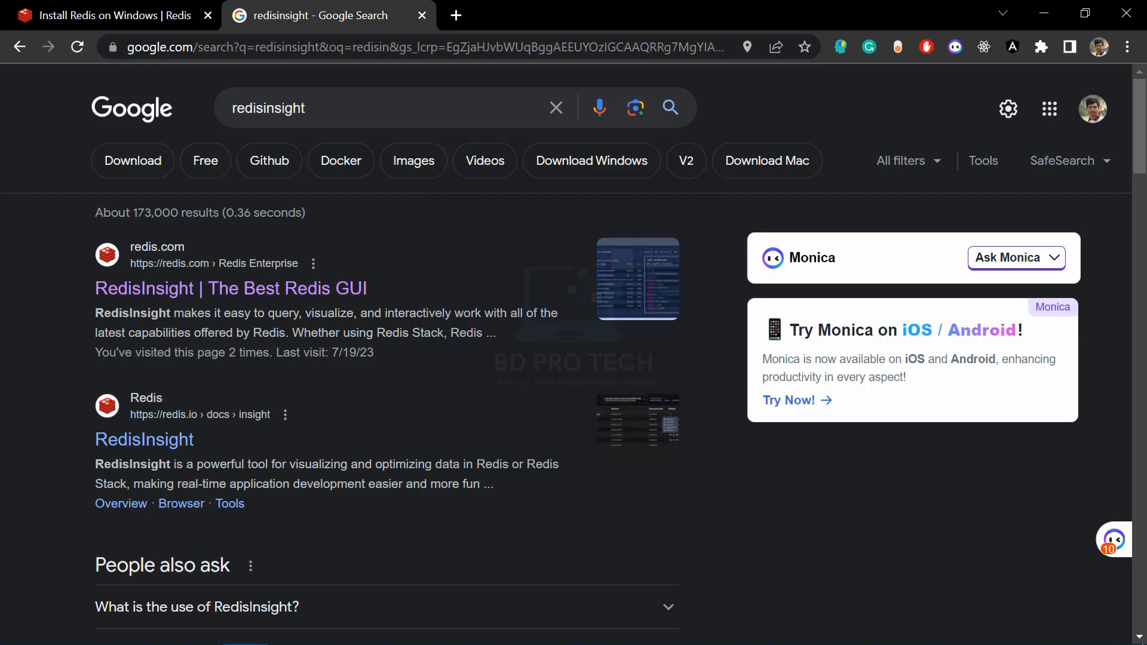
click(1128, 46)
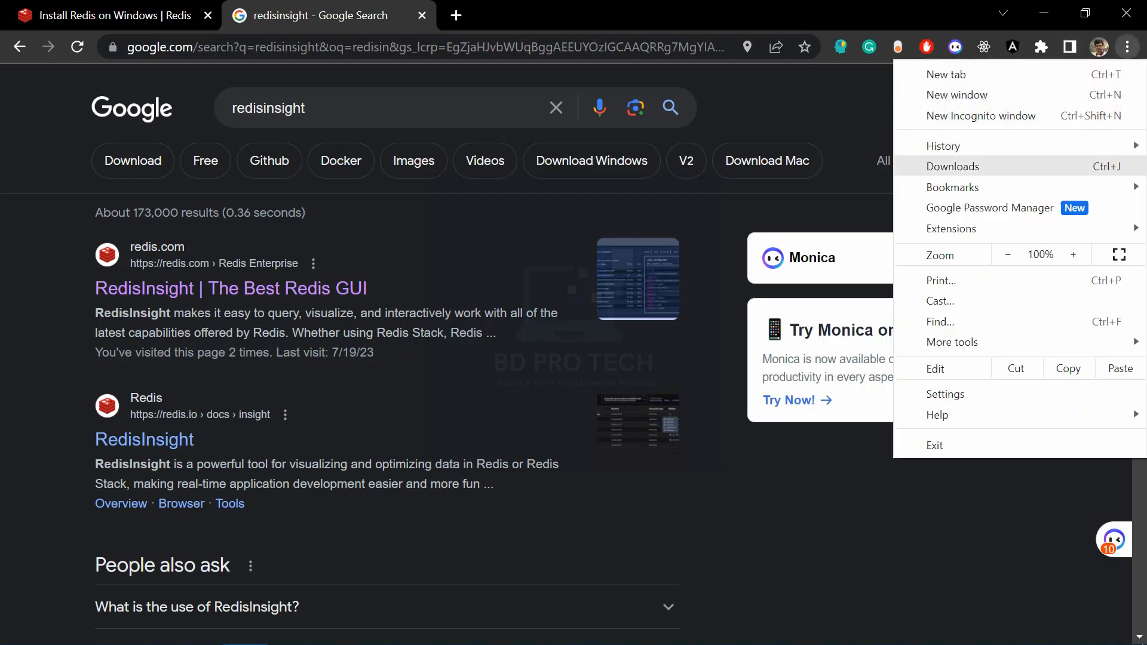
click(953, 166)
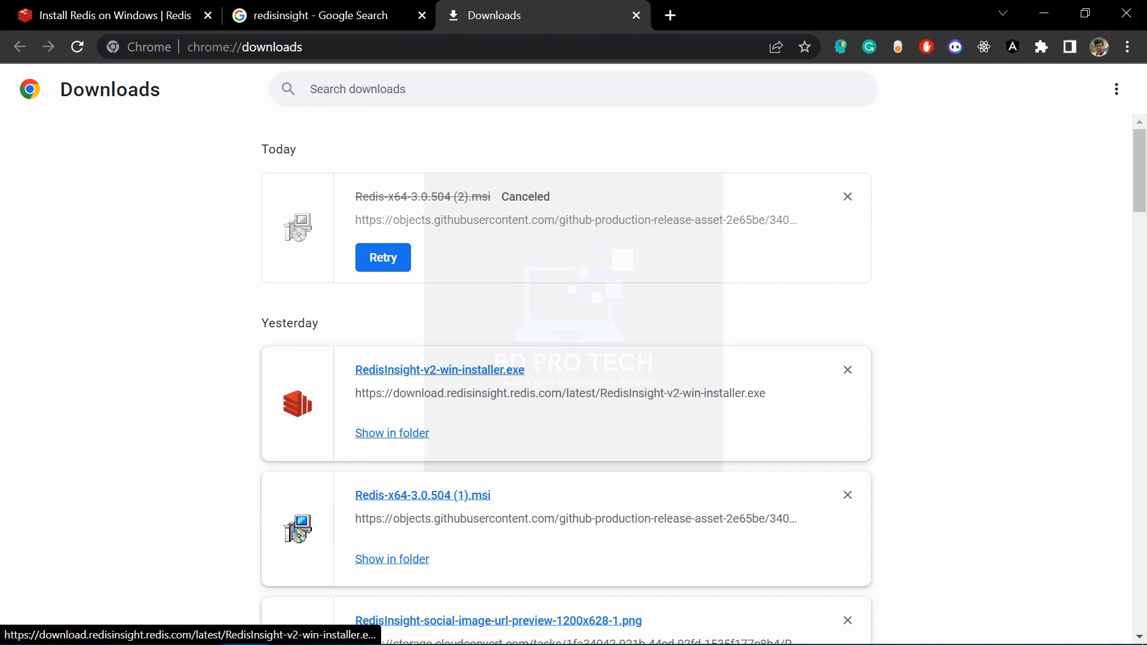
click(440, 370)
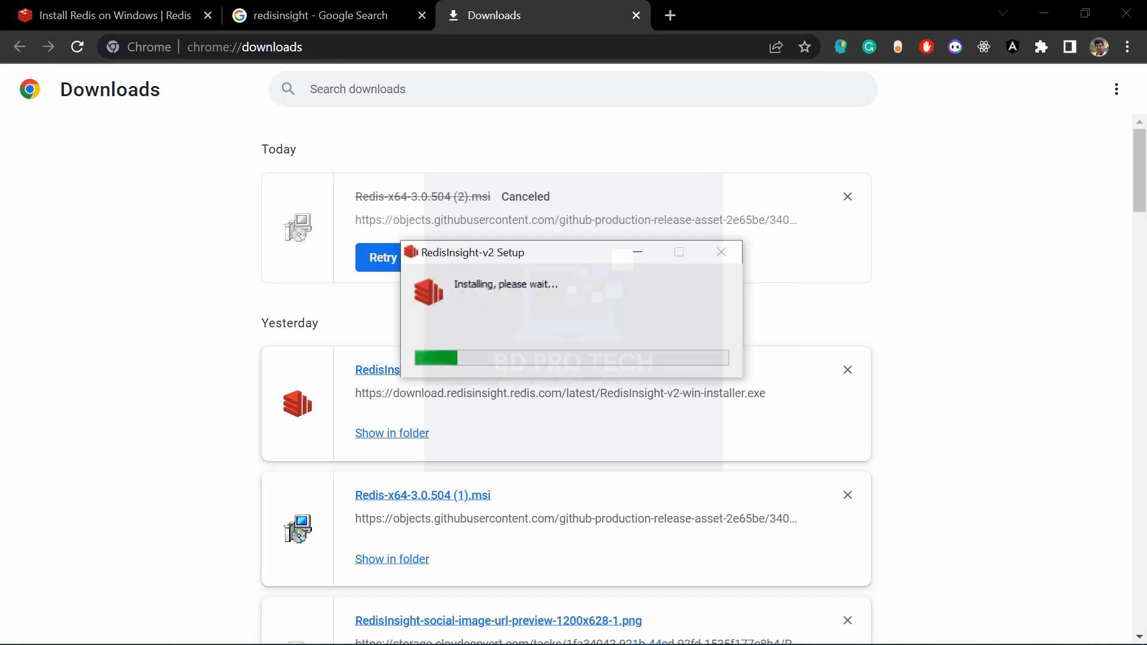
Minimize the browser, launch RedisInsight from the desktop and allow it through the firewall on private networks
click(1045, 13)
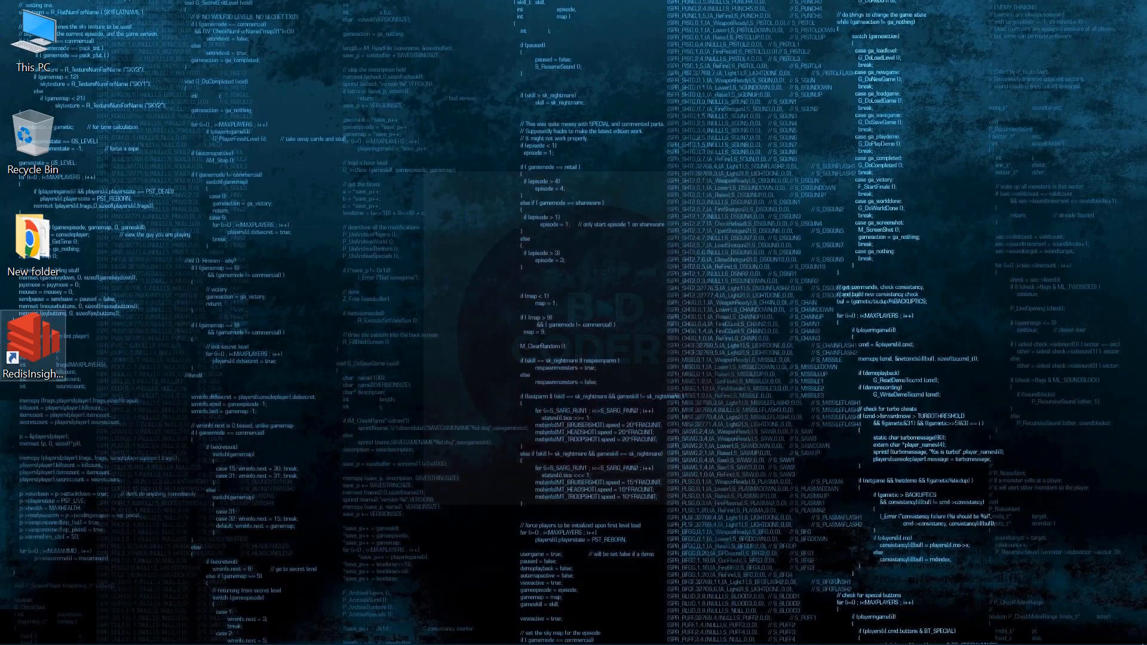
click(33, 344)
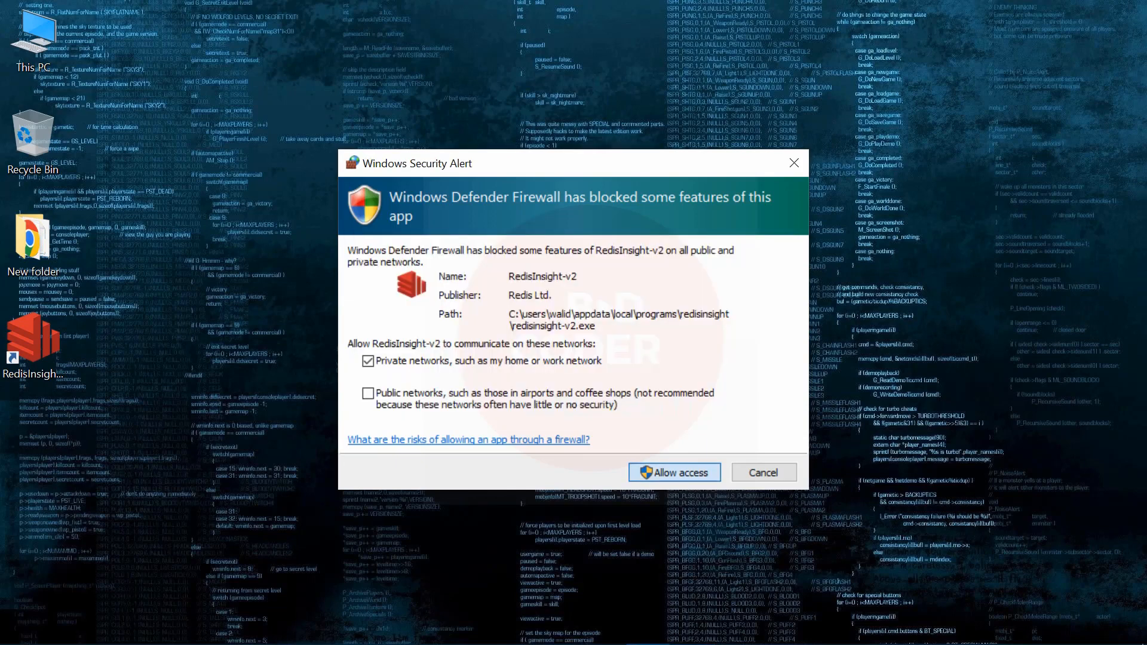
click(675, 472)
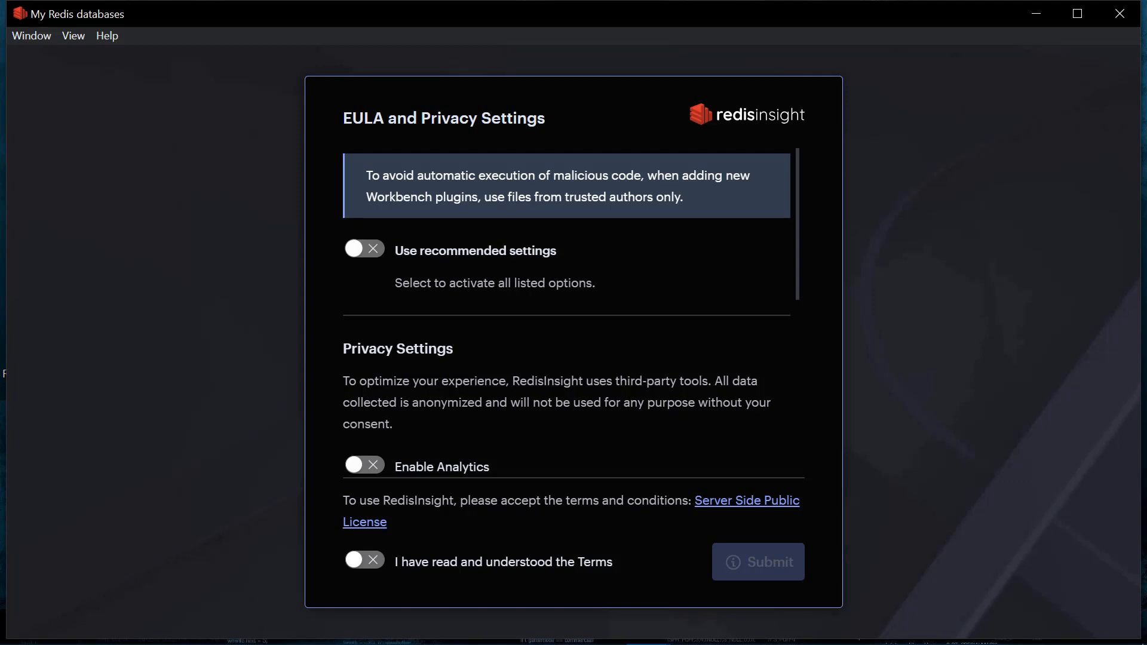
Enable the recommended settings, accept the RedisInsight terms and submit the EULA and privacy form
key(space)
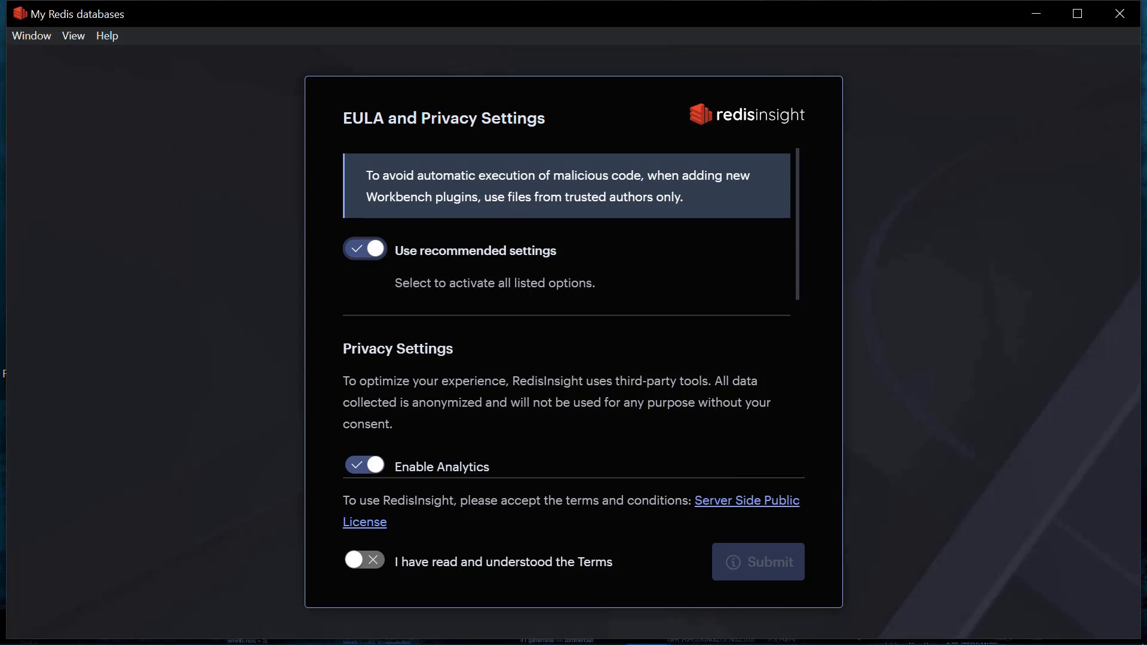
click(365, 560)
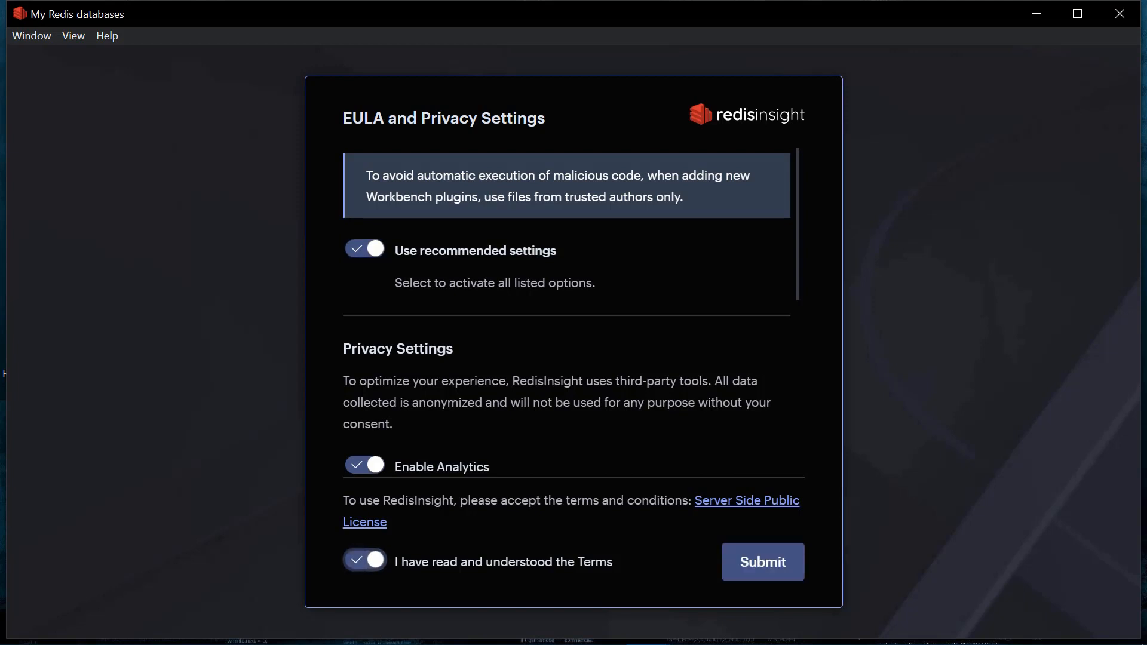
click(763, 562)
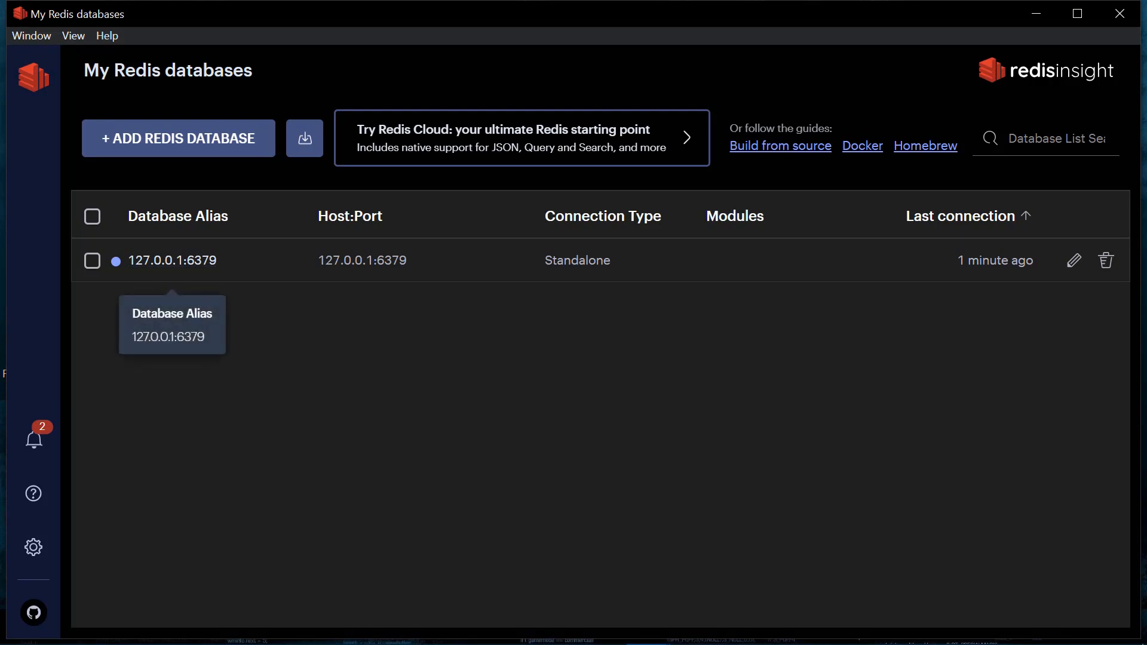
Open the local database 127.0.0.1:6379 and skip the introductory tour
click(173, 261)
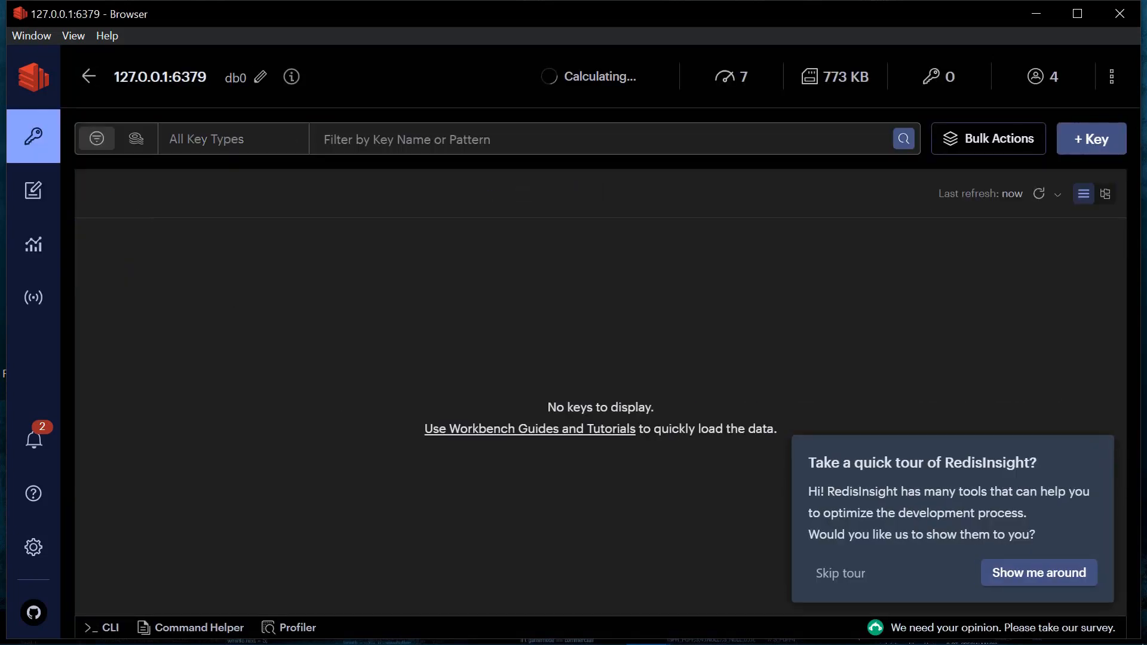
click(841, 574)
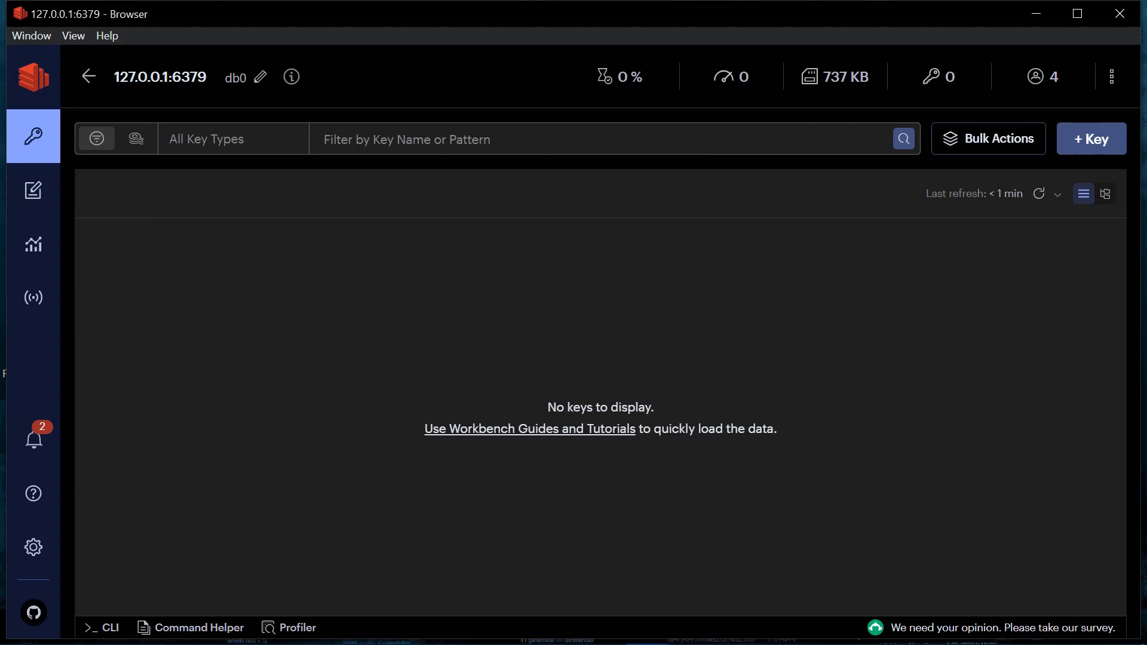
Switch to a new Command Prompt with enlarged text, clear it and start redis-cli
key(super+r)
key(Return)
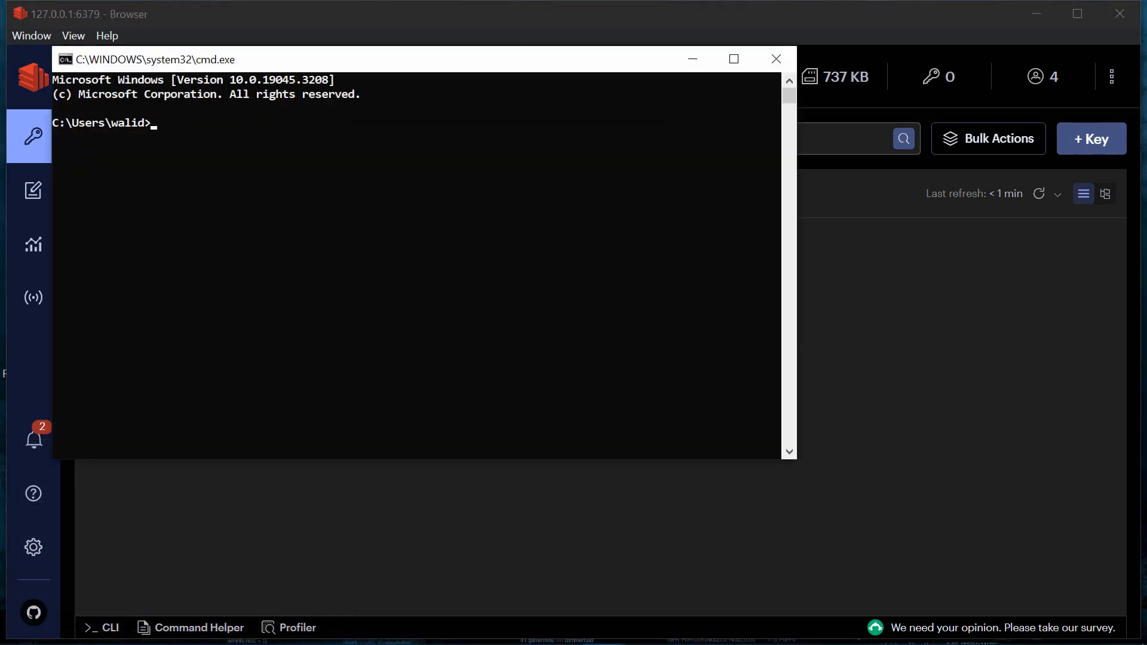
scroll(425, 266, up, 4)
text(cls)
key(Return)
text(redi)
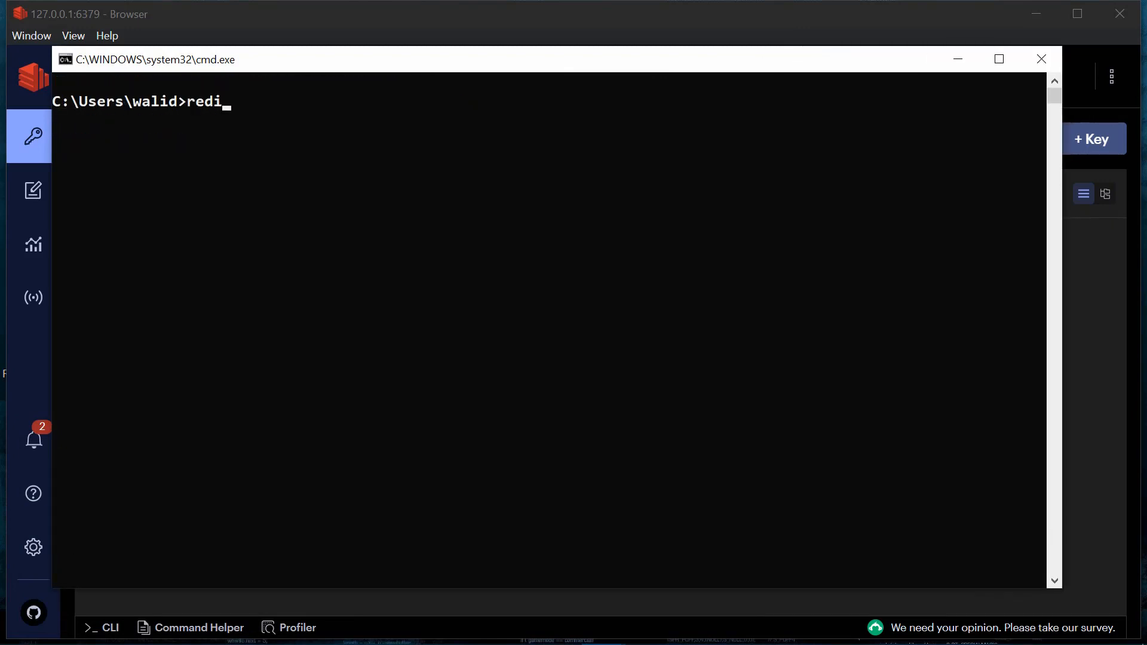
text(s-cli)
key(Return)
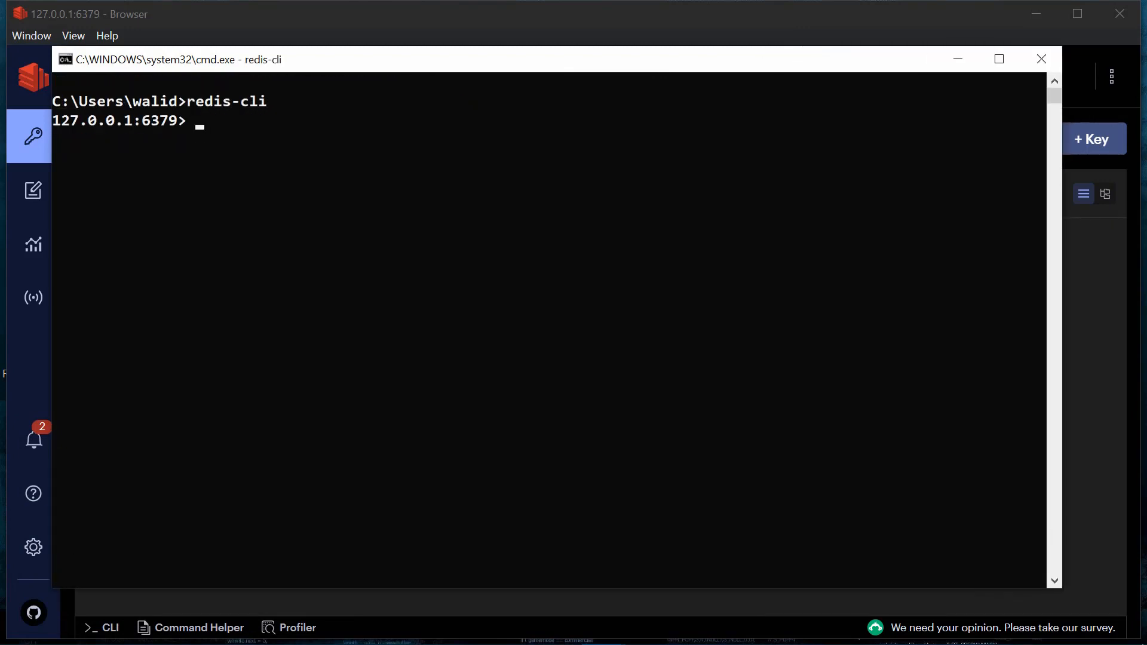
Store the string "IPhone" under the key data with the Redis set command
text(set data "")
key(Left)
text(IPhon)
text(e)
key(Right)
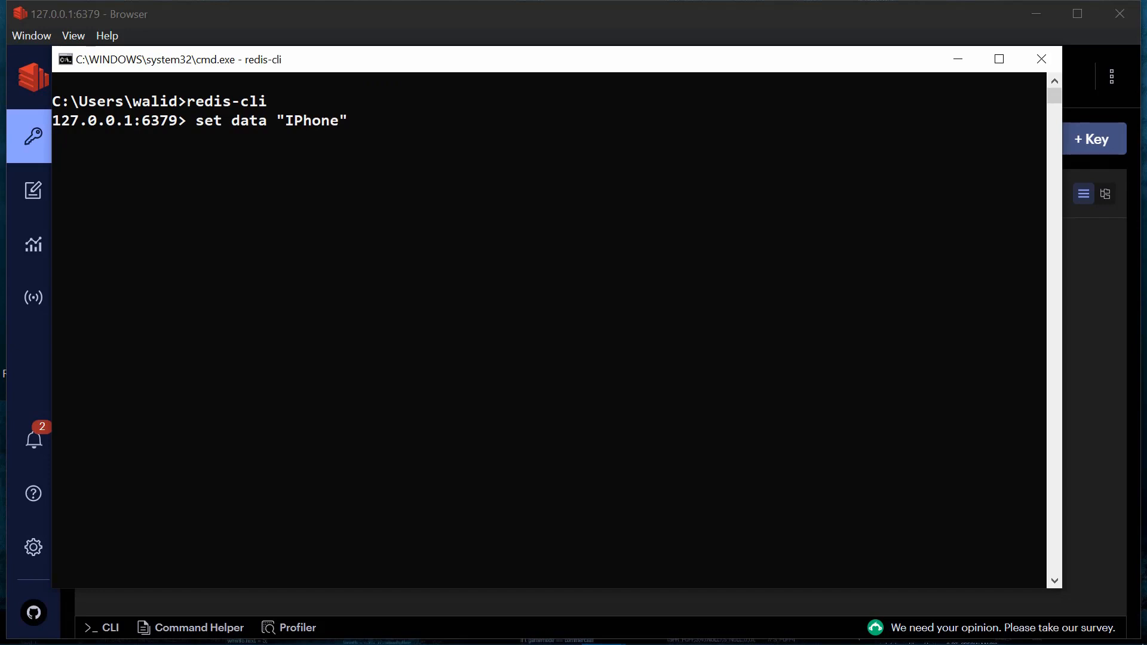
key(Return)
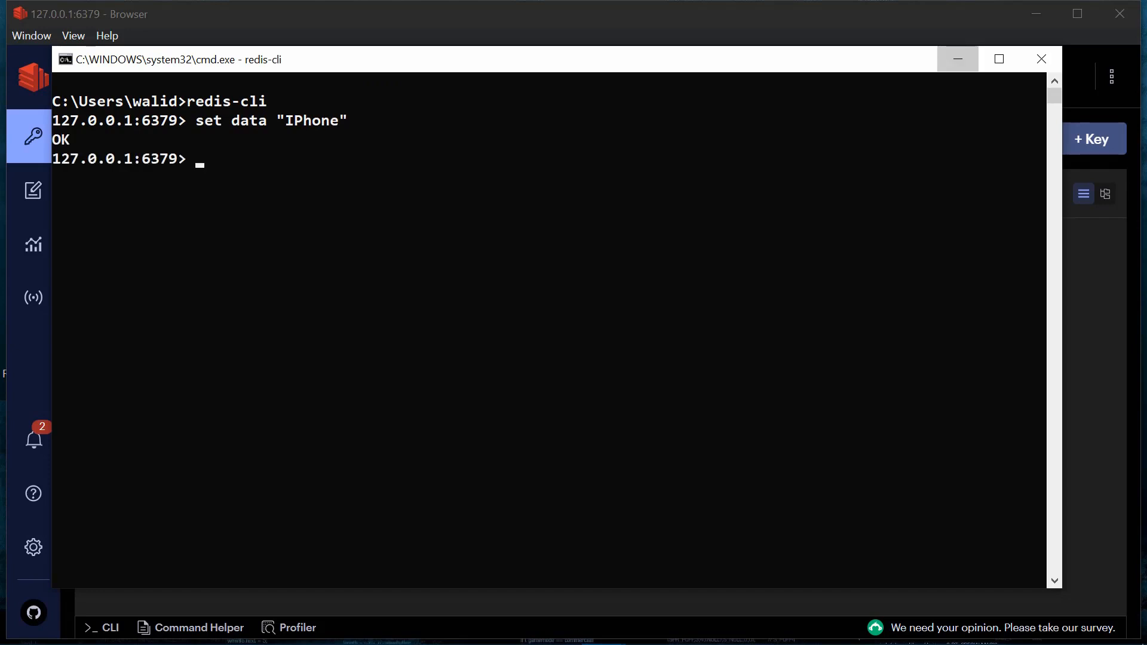
Switch back to RedisInsight, reopen the 127.0.0.1:6379 database and refresh its key list
click(957, 58)
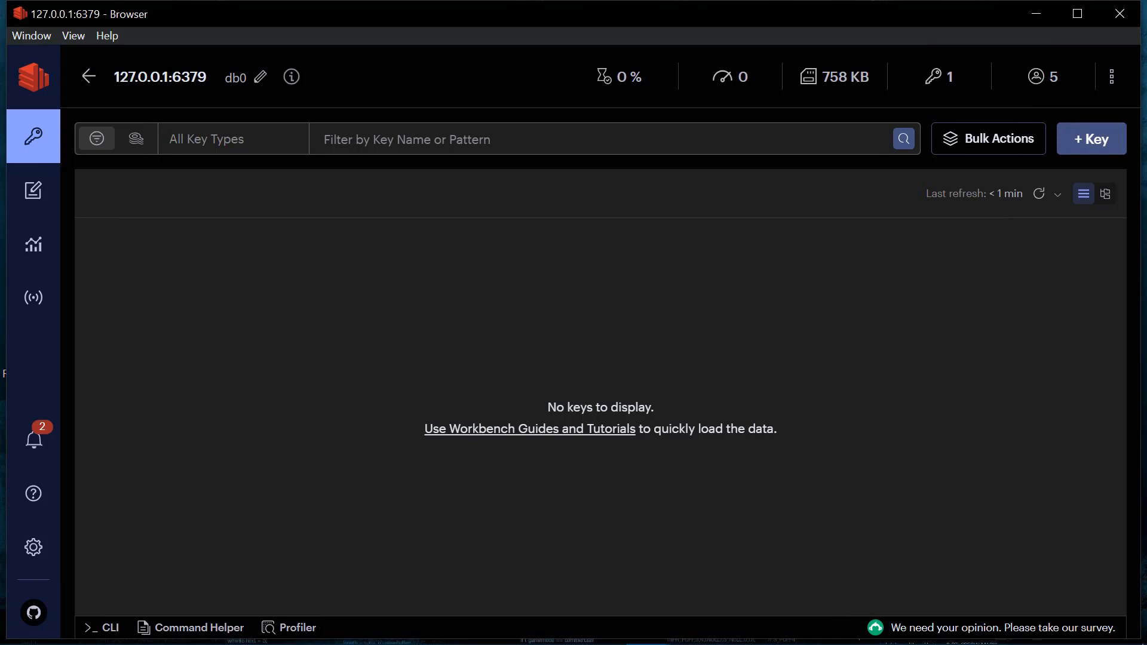
click(89, 76)
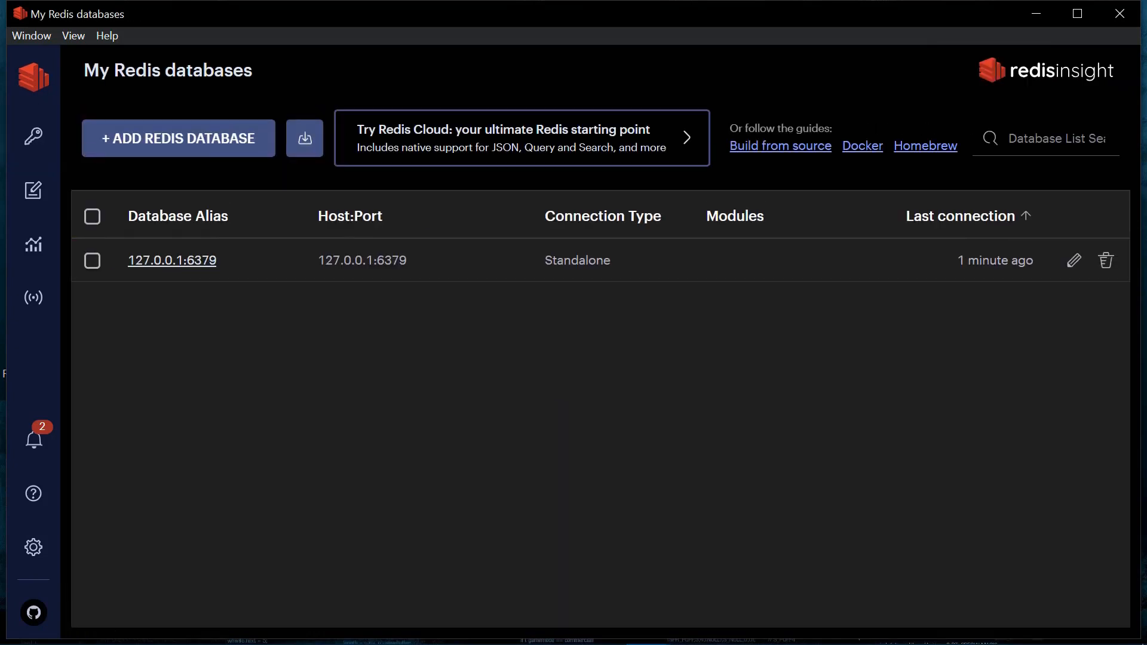
click(172, 260)
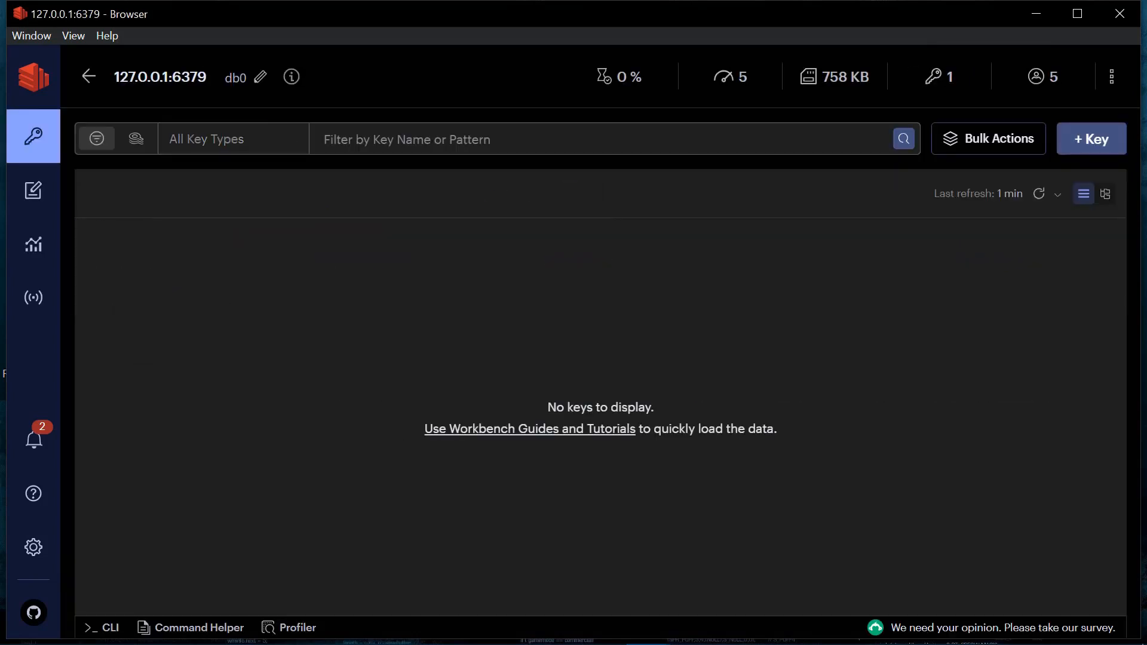
click(1039, 194)
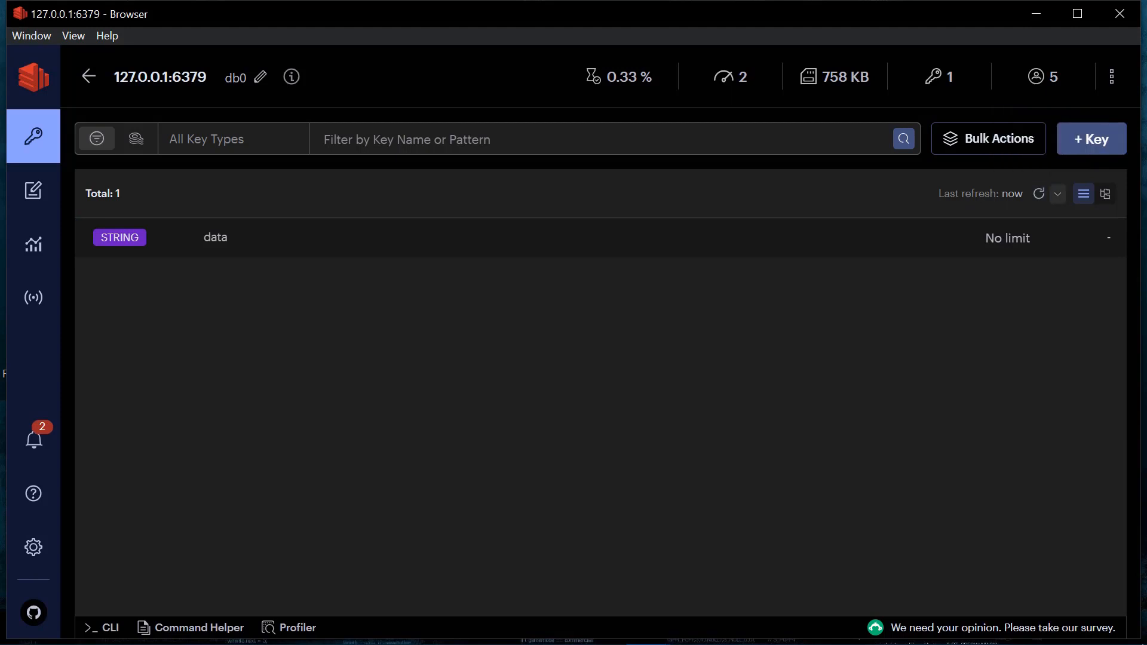
Turn on auto refresh for the key list, keeping the 5.0 s refresh rate
click(1057, 195)
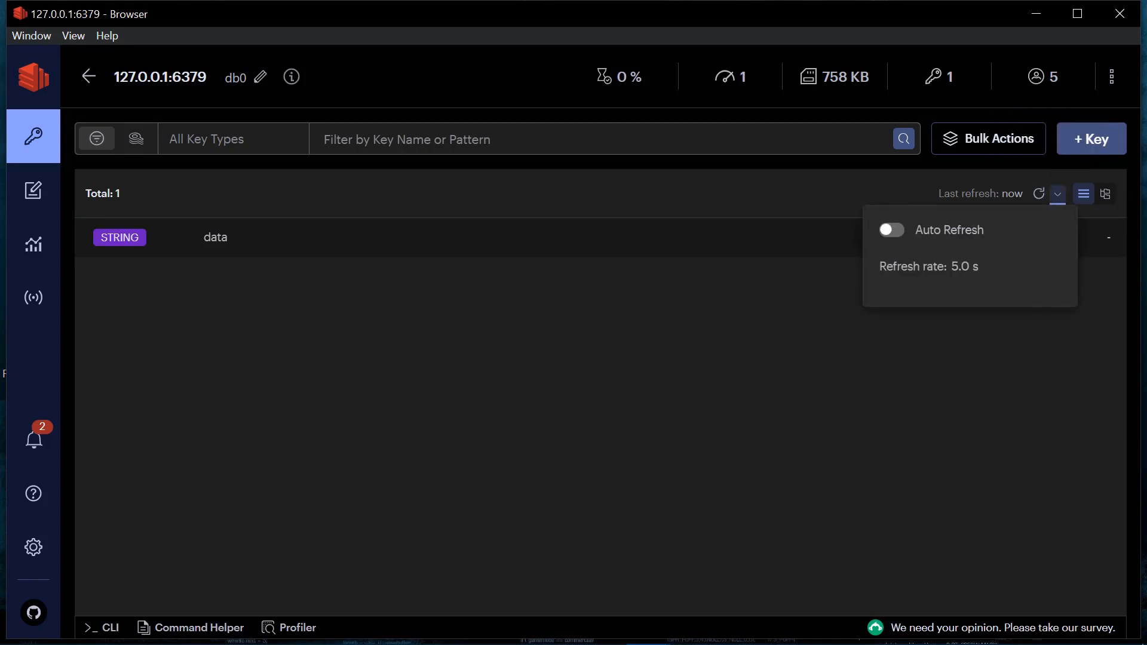
click(891, 230)
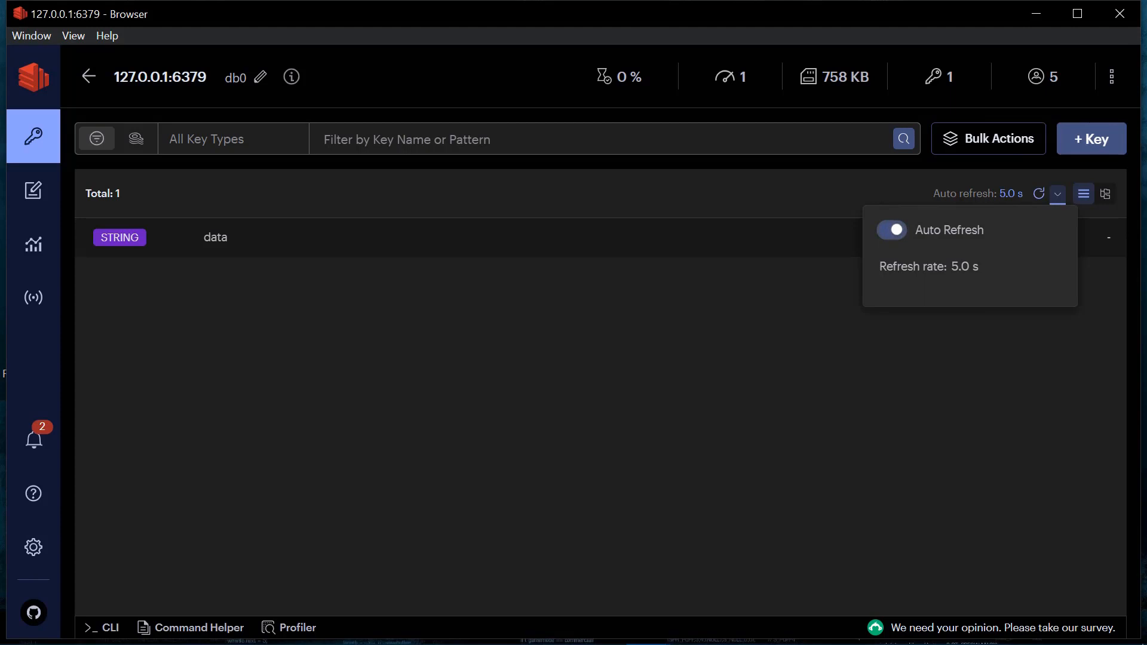
click(759, 341)
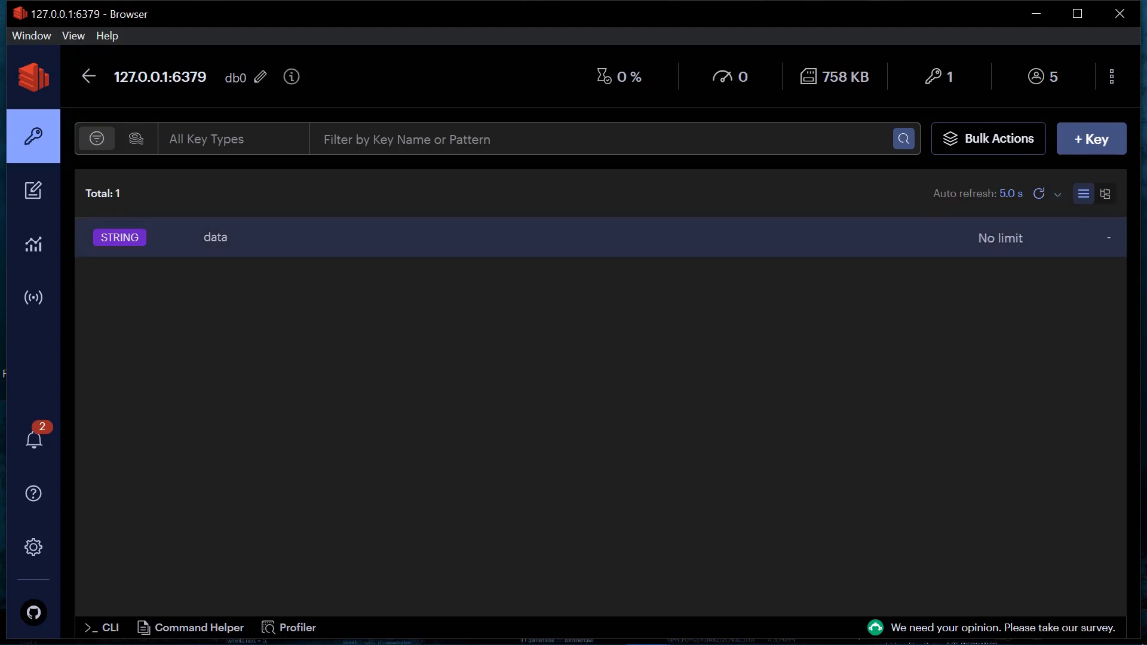
View the value stored in the data key, and return to the database's key list by way of the databases overview
click(217, 237)
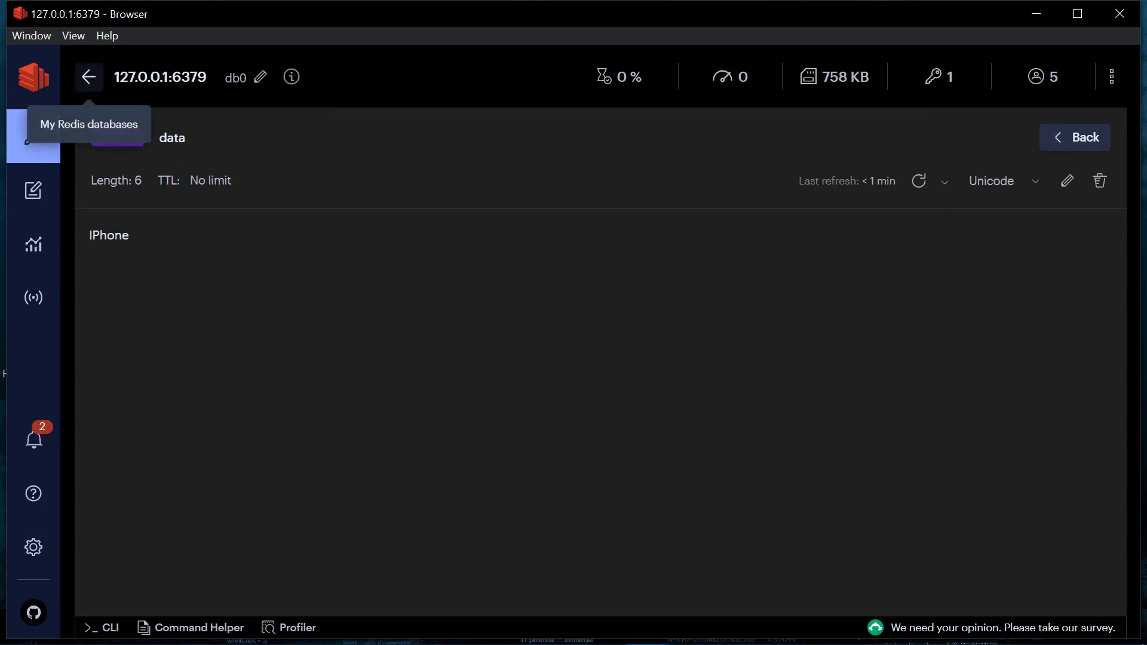
click(88, 76)
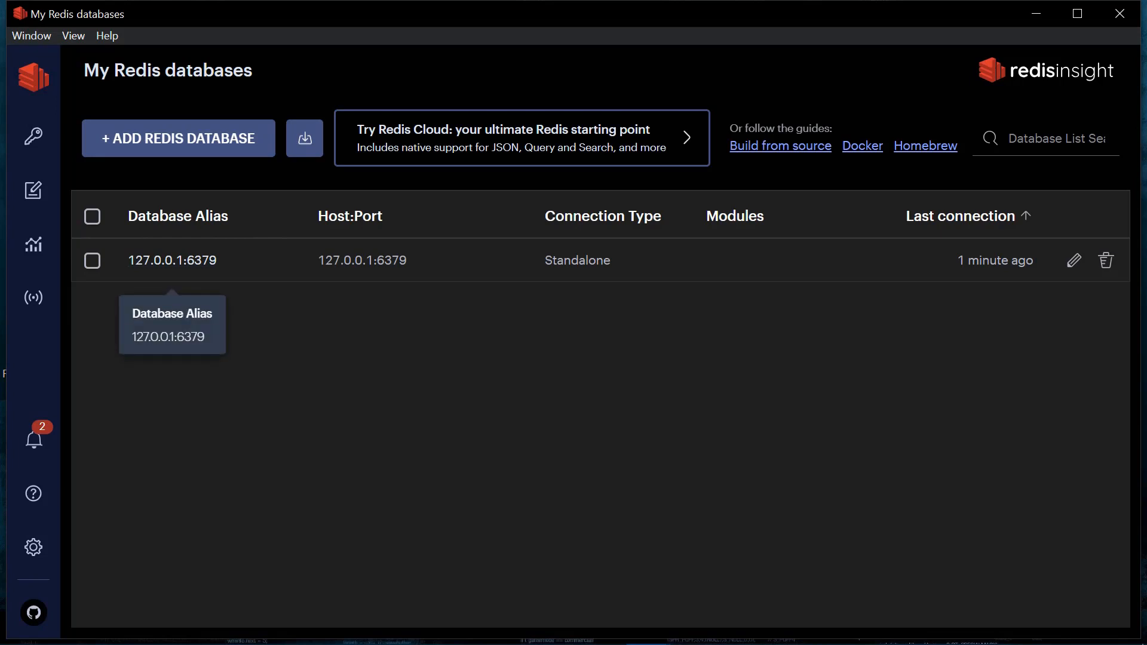
click(172, 260)
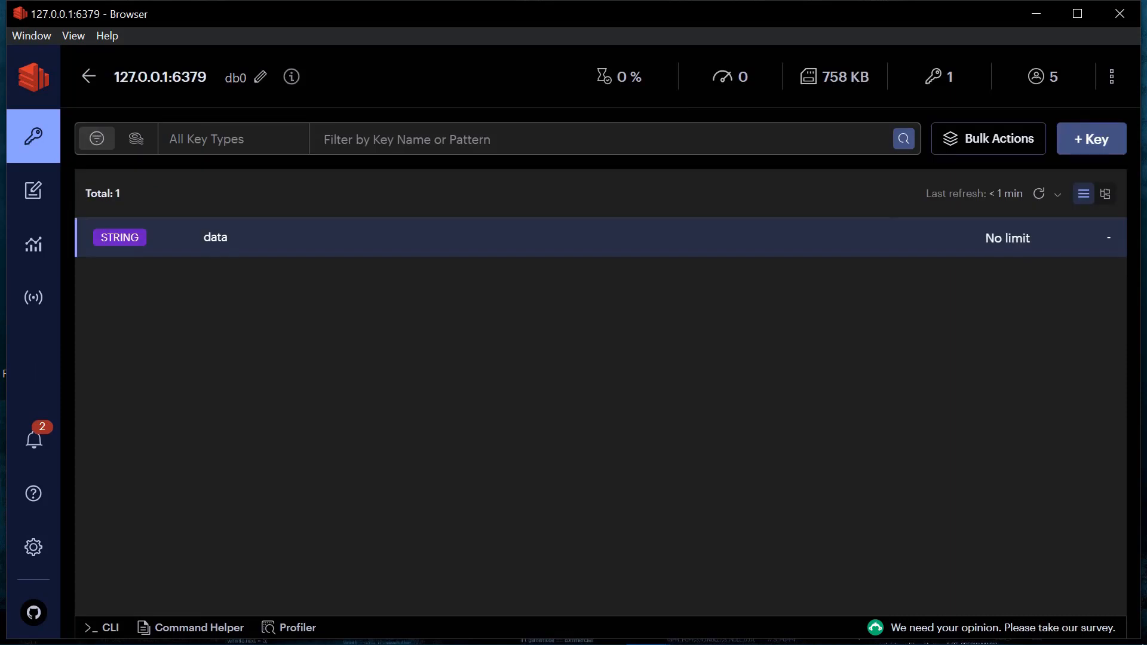
Add a new key of type Set named "name" with the member BDCODER, and return to the databases overview
click(1091, 135)
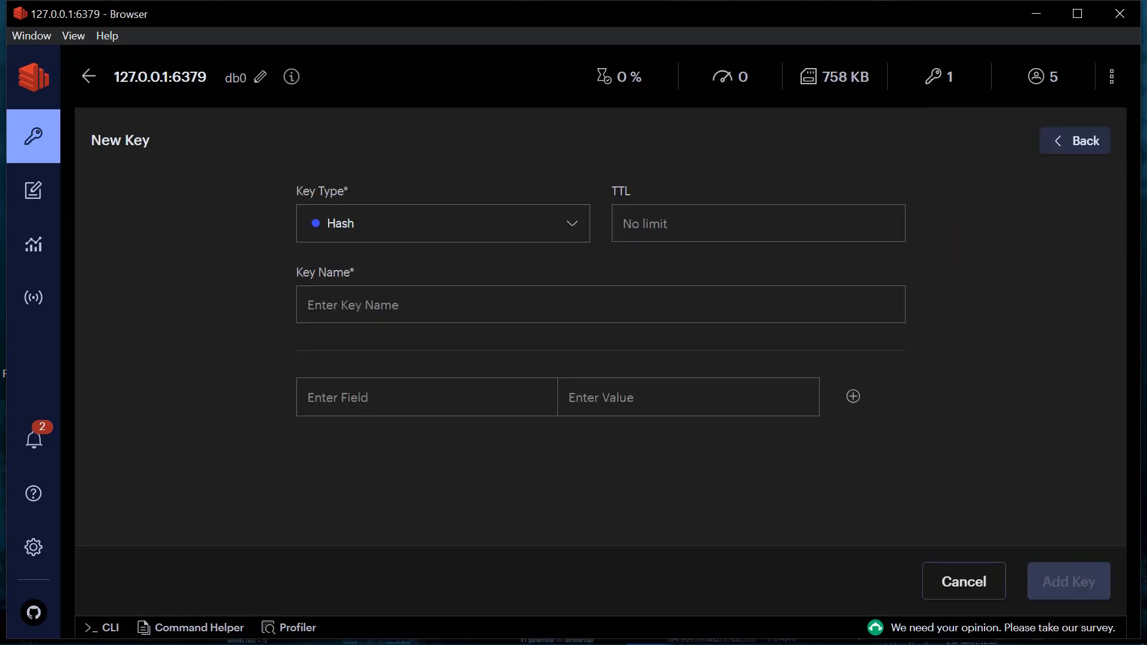
click(443, 223)
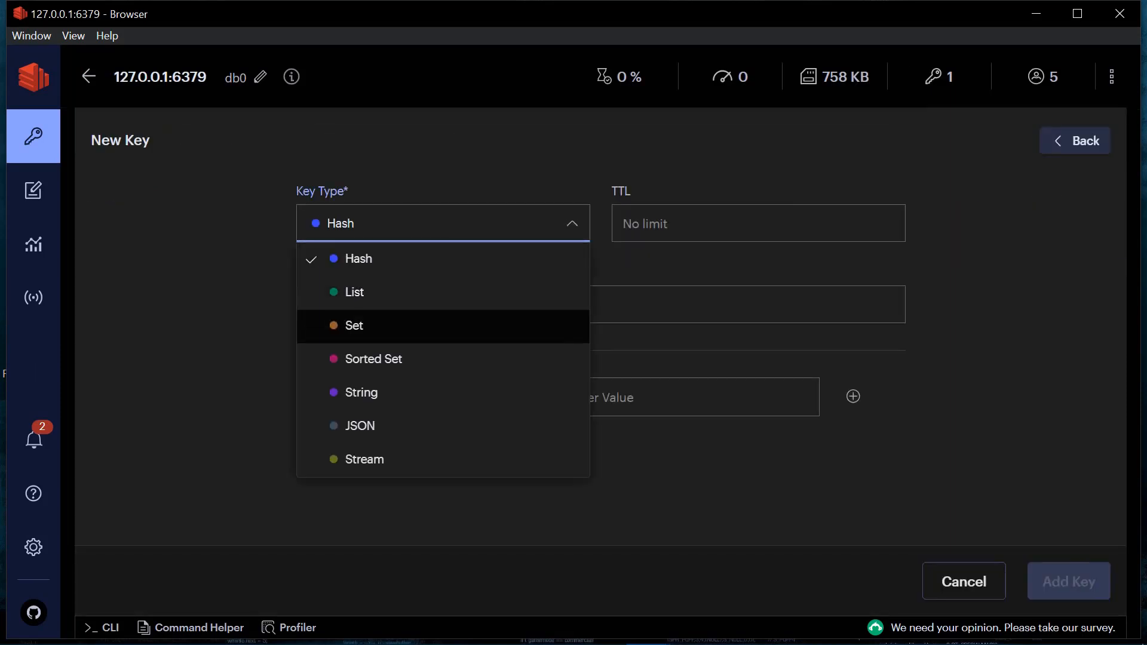
key(Return)
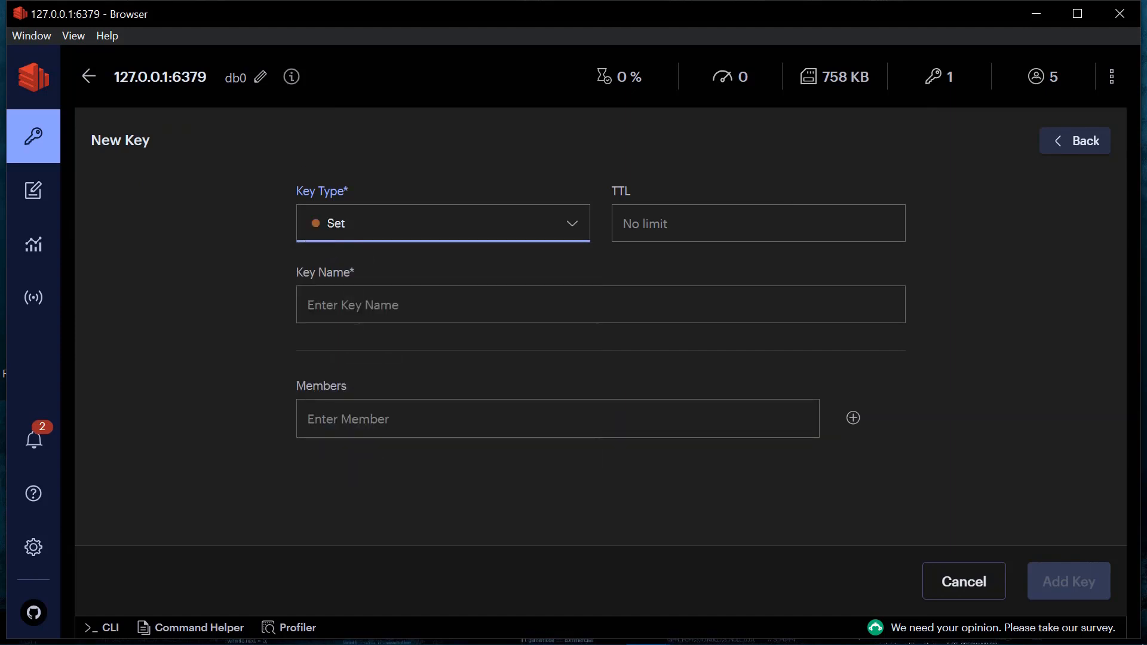
click(600, 305)
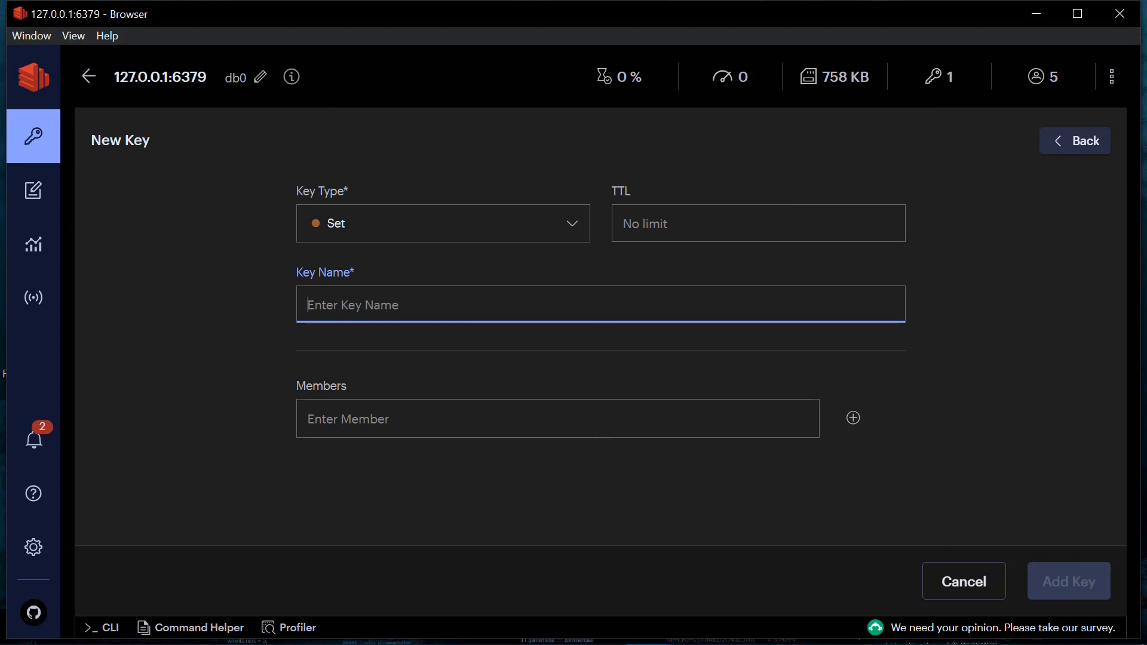
text(name)
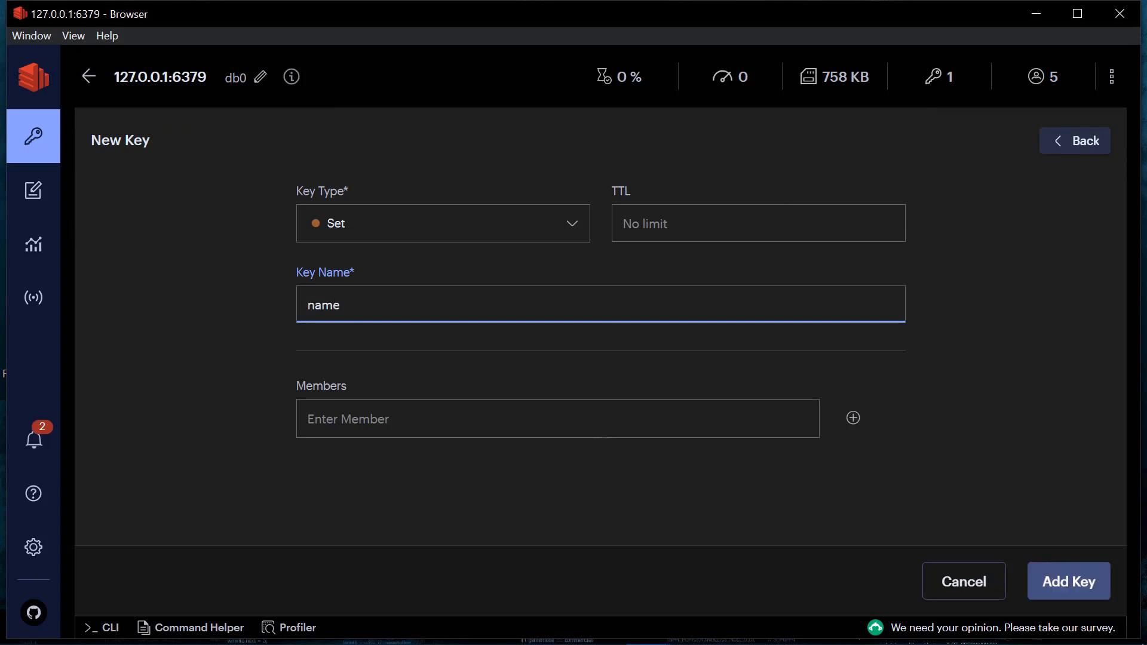
key(Tab)
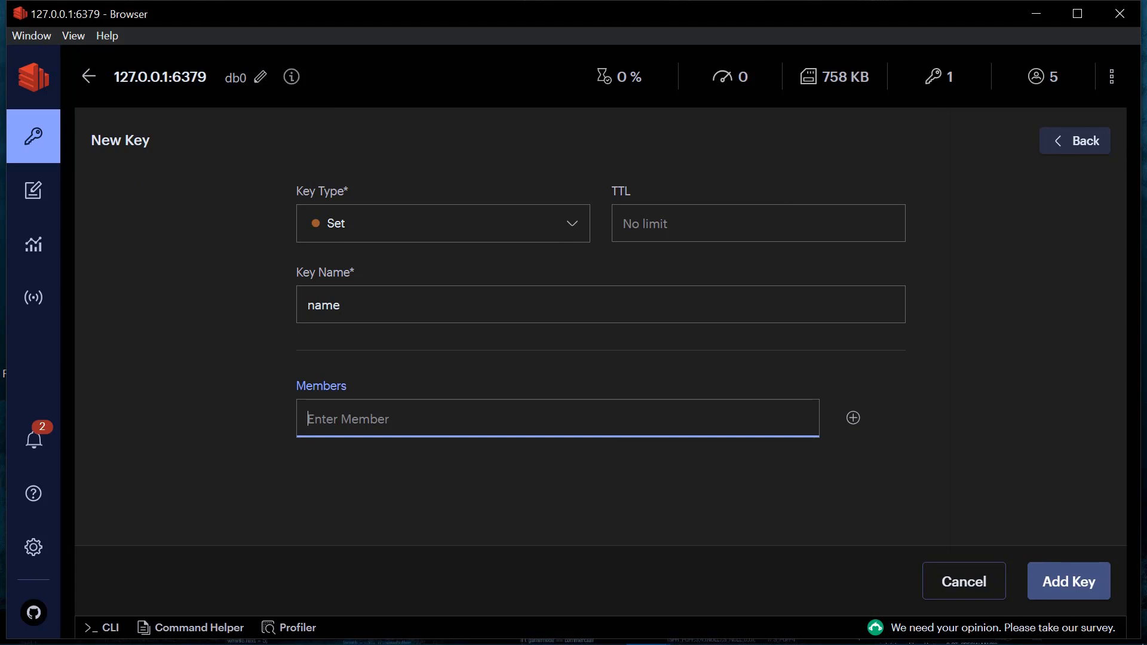
text(BDCODER)
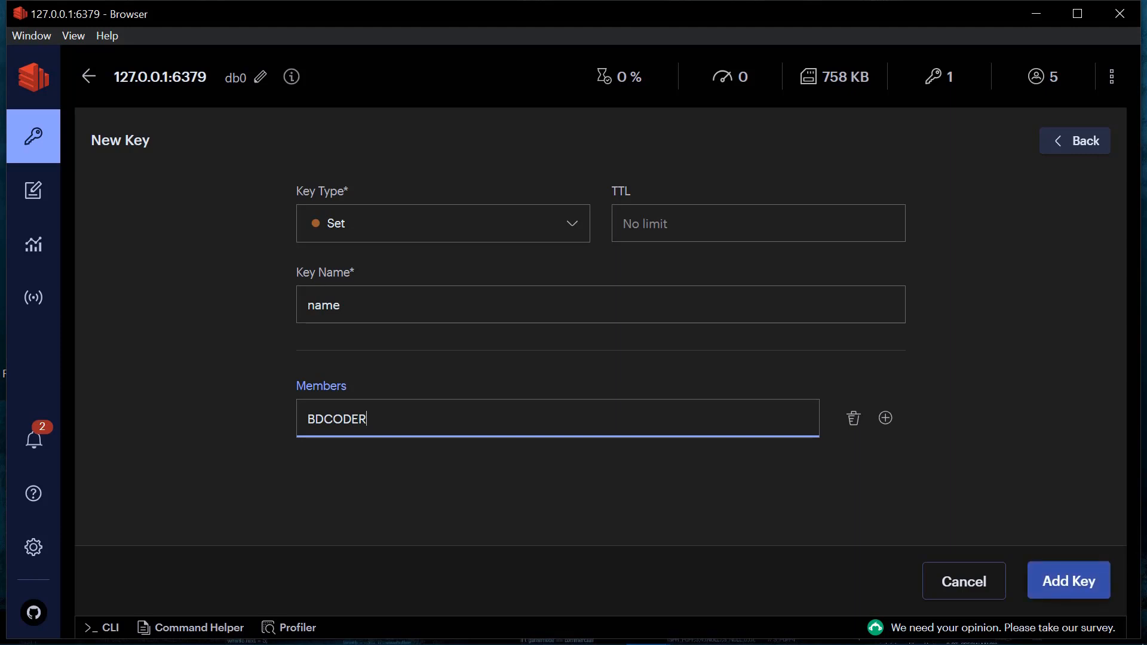
click(1069, 581)
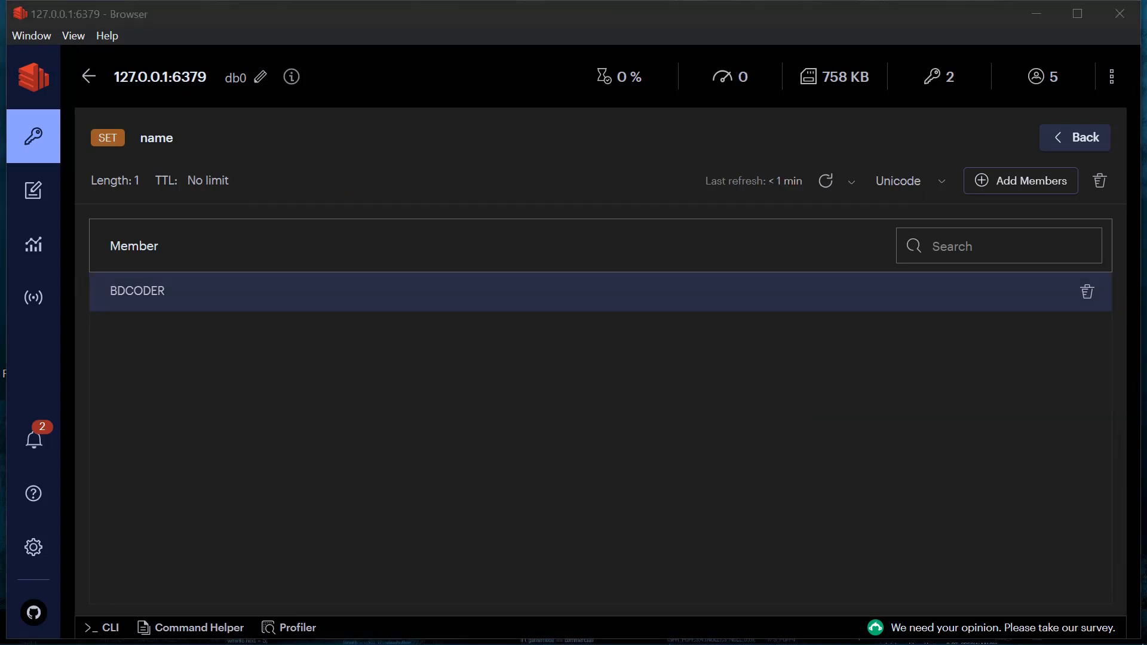
click(89, 76)
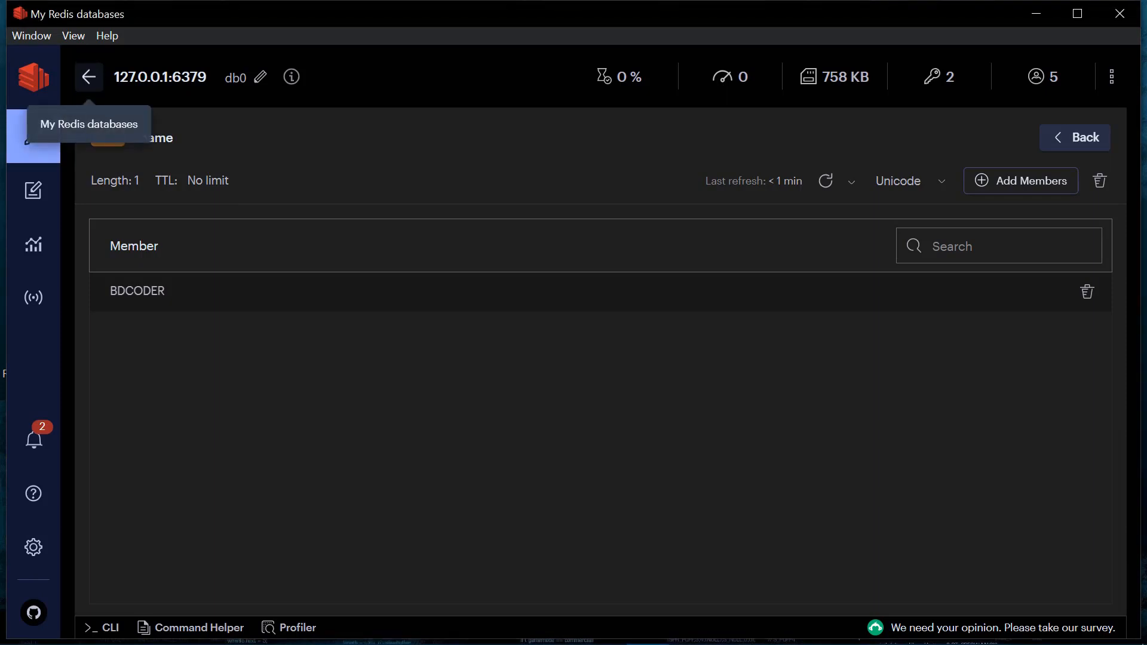